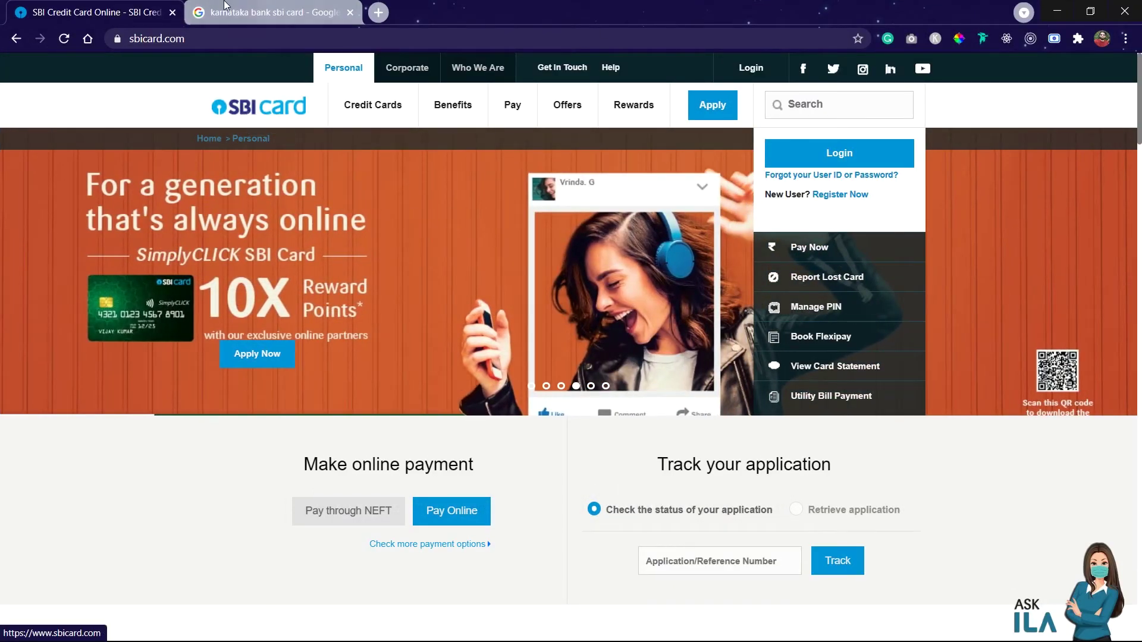
Browse the Karnataka Bank SBI card images, then return to the SBI Card home page
left_click(262, 12)
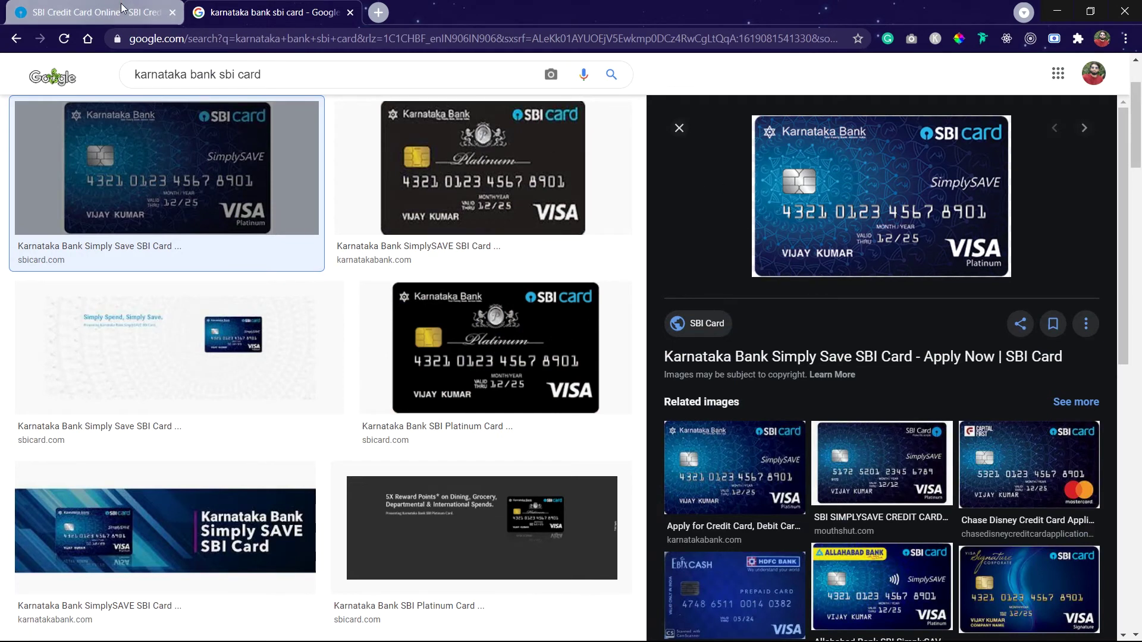
left_click(98, 12)
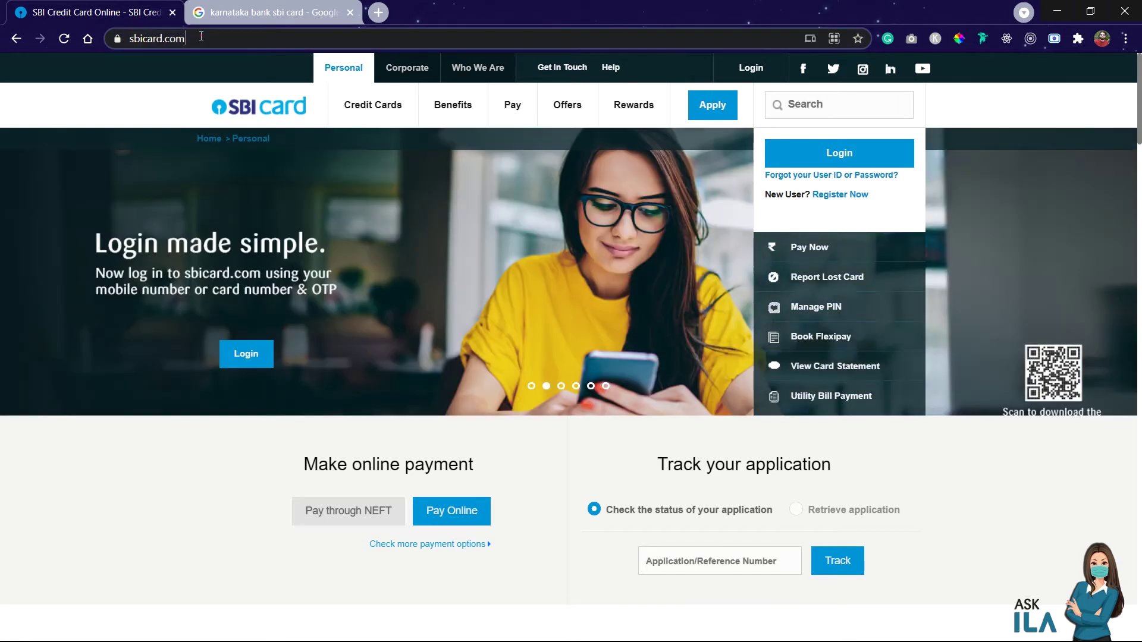
left_click(199, 37)
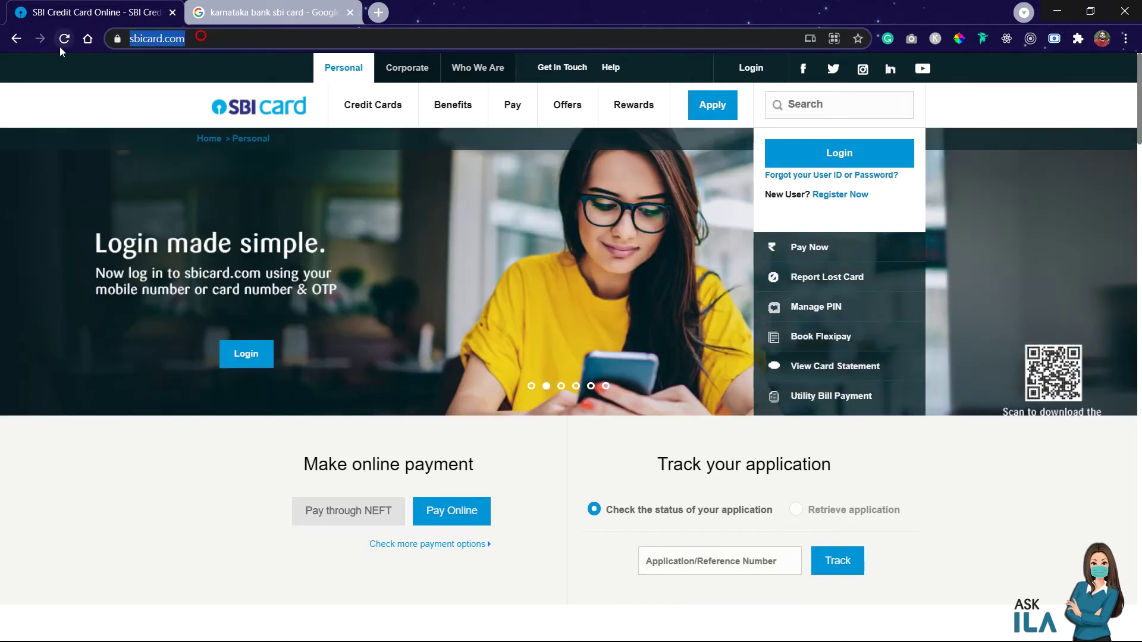
Log in with the registered mobile number, the card PIN and the one-time password
left_click(1036, 225)
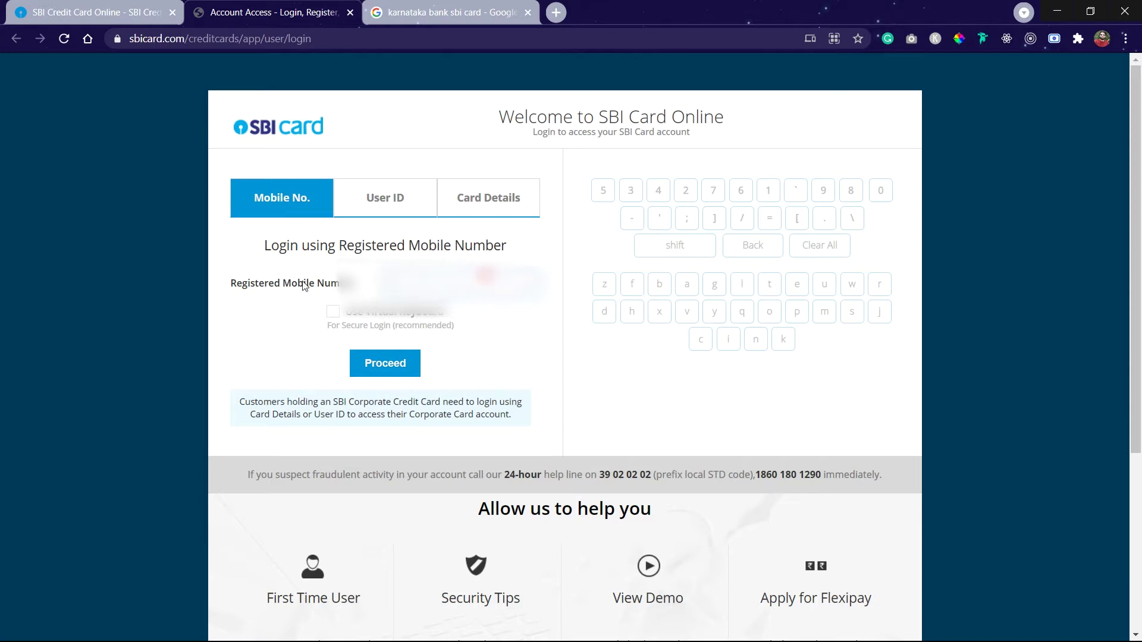
type("9876543210")
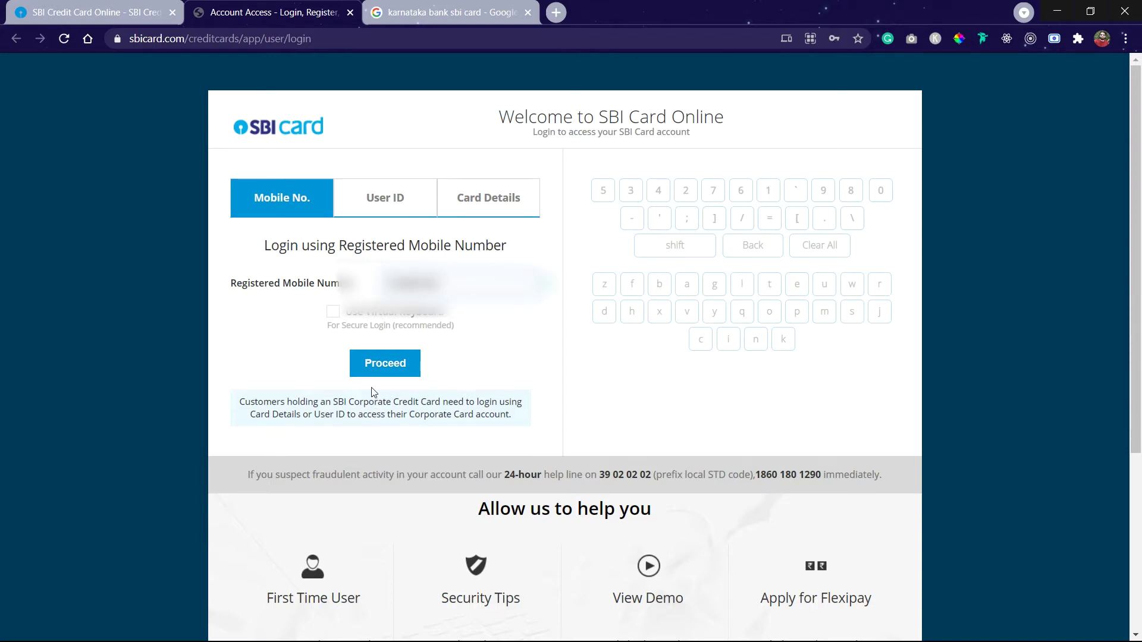
left_click(386, 372)
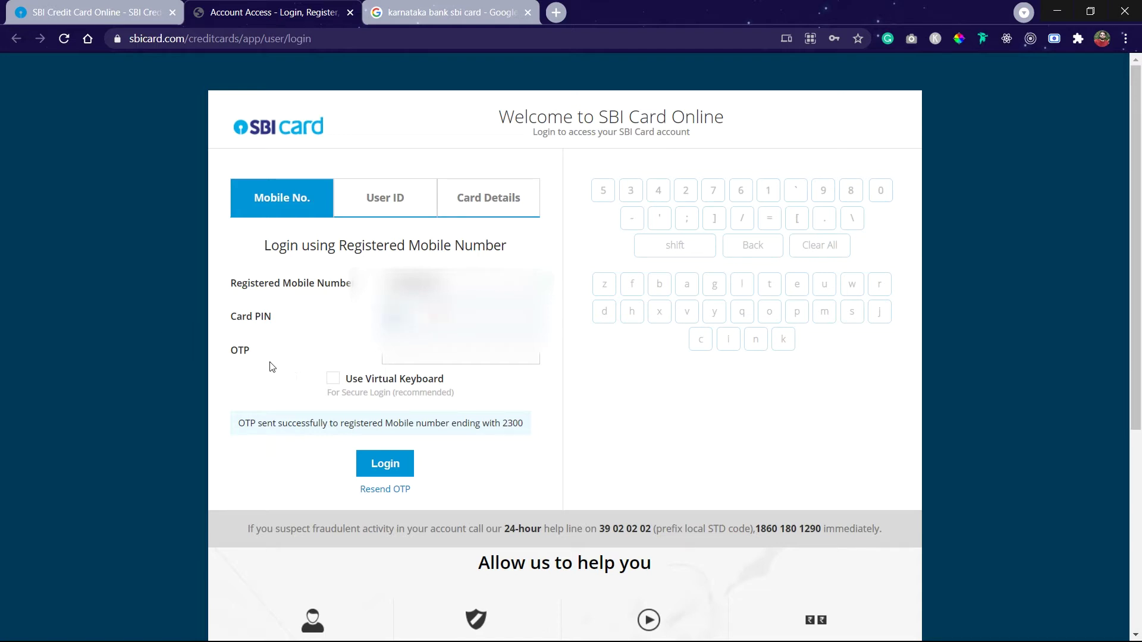
double_click(239, 350)
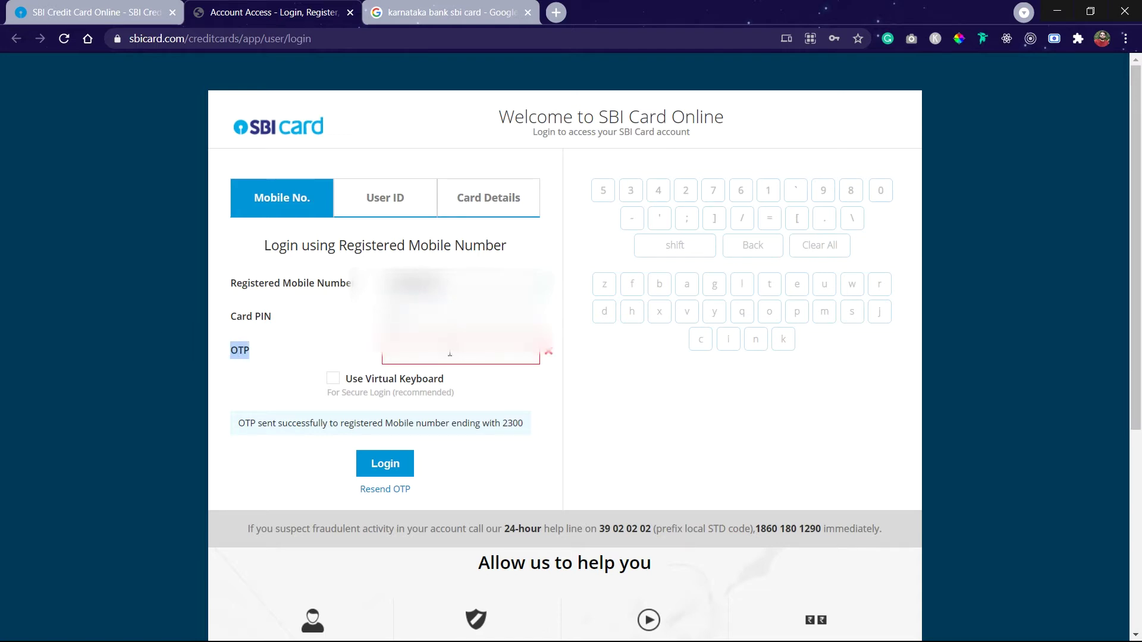
left_click(449, 354)
left_click(388, 460)
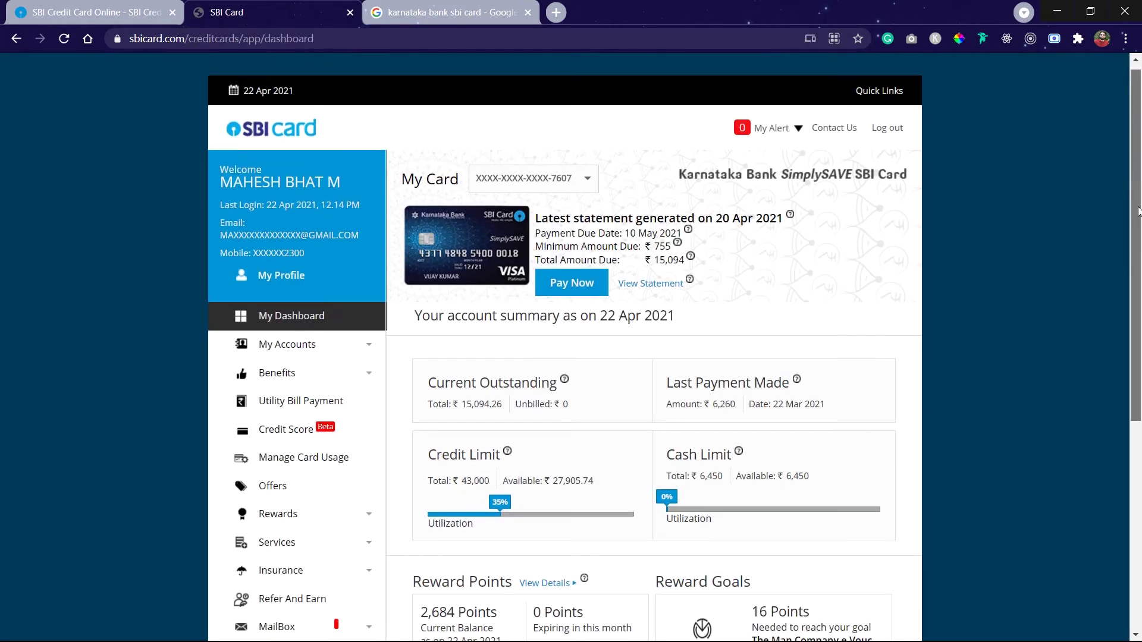
Check the Current Outstanding total of 15,094.26 on the dashboard
scroll(1035, 235, "down", 2)
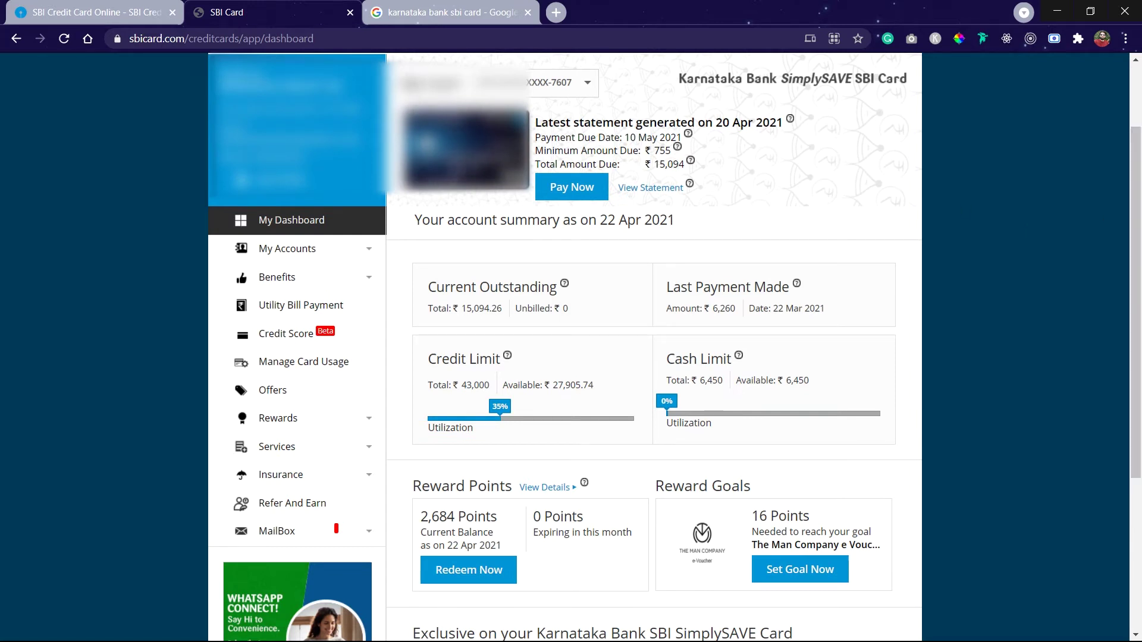
left_click_drag(428, 288, 557, 288)
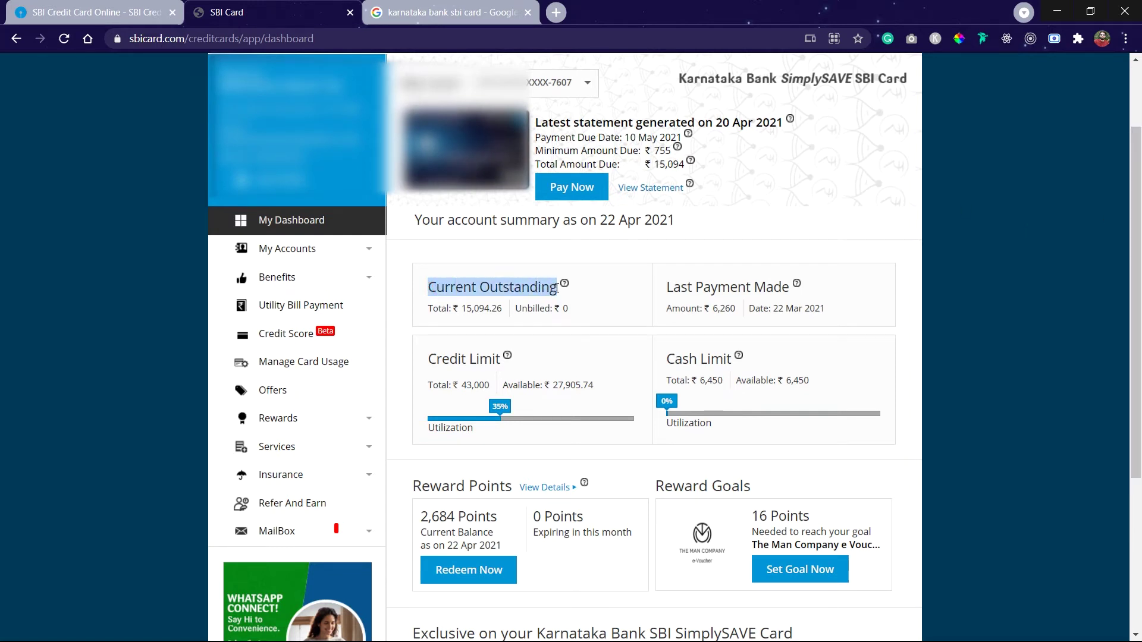
left_click_drag(468, 308, 502, 309)
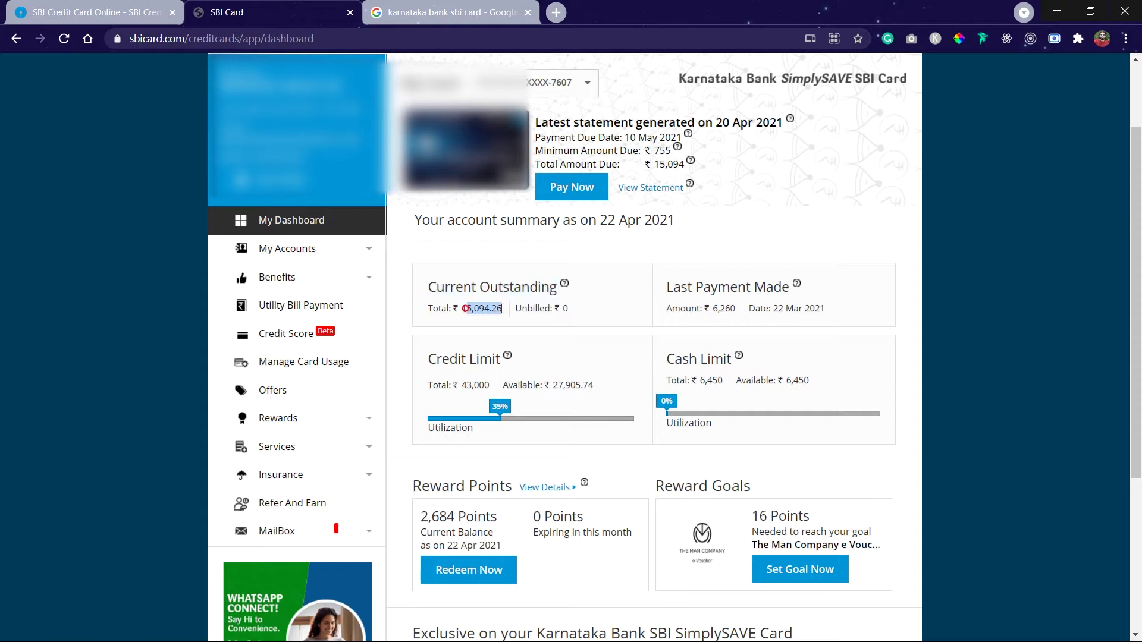
double_click(485, 309)
left_click(583, 222)
Note the 22 Apr 2021 summary date and the last payment of 6,260 on 22 Mar 2021
left_click_drag(584, 223, 723, 223)
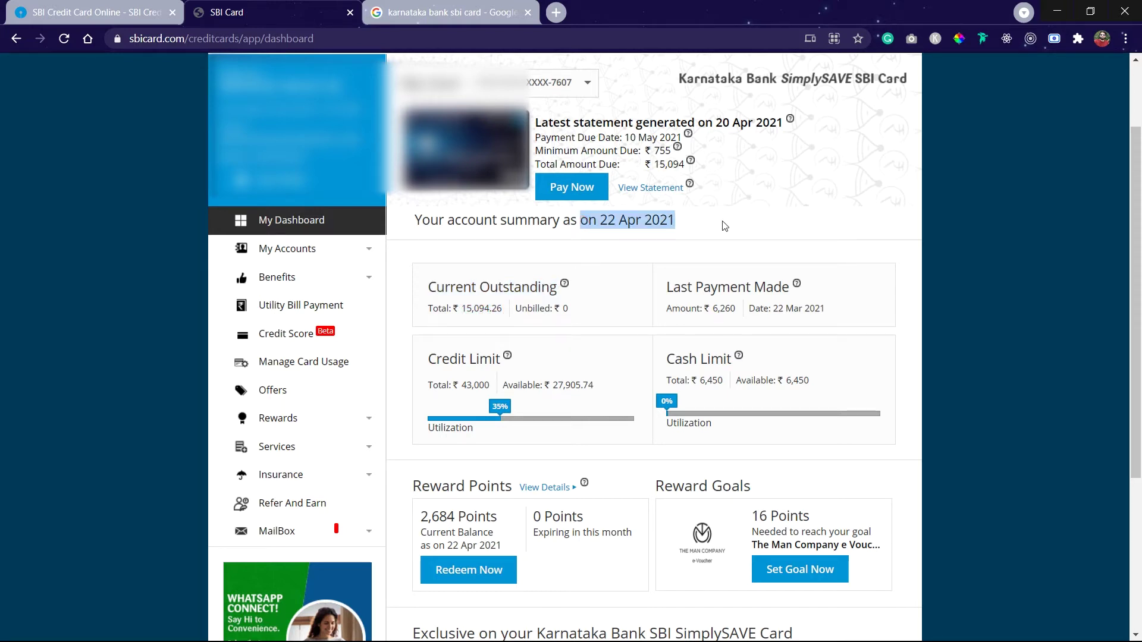
left_click(722, 223)
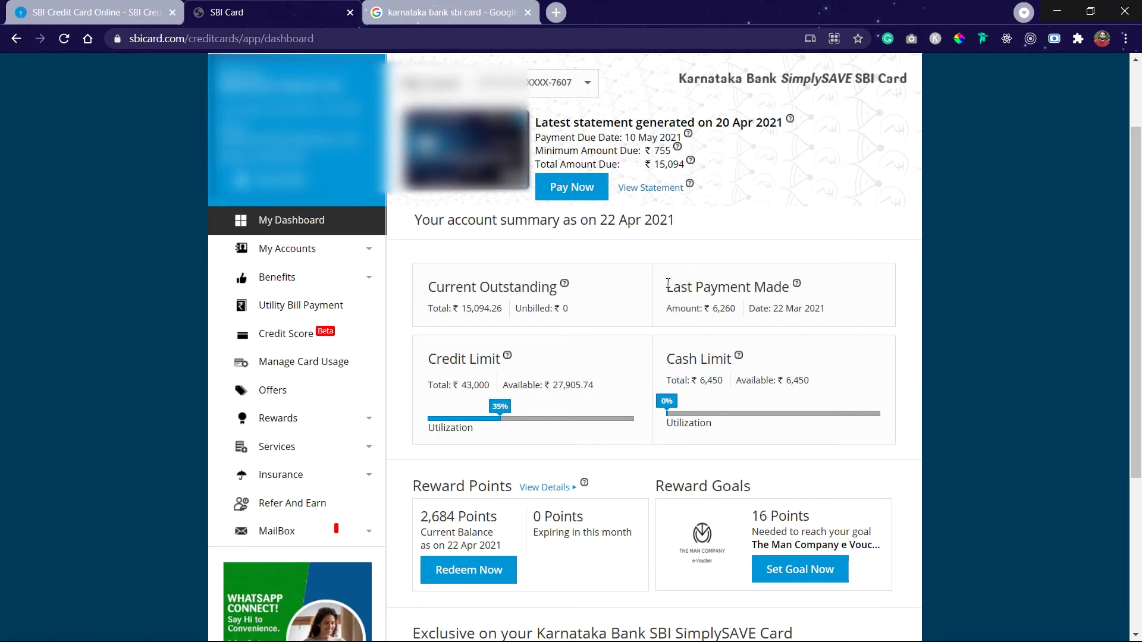
left_click_drag(772, 308, 826, 310)
left_click(798, 311)
left_click_drag(710, 309, 742, 316)
Review the 43,000 credit limit and 35% utilization against the outstanding amount
left_click_drag(503, 360, 492, 387)
left_click(481, 380)
left_click_drag(438, 430, 503, 410)
double_click(467, 386)
left_click(588, 298)
left_click_drag(466, 308, 506, 309)
Start the bill payment and accept the third-party disclaimer to reach BillDesk
left_click(588, 189)
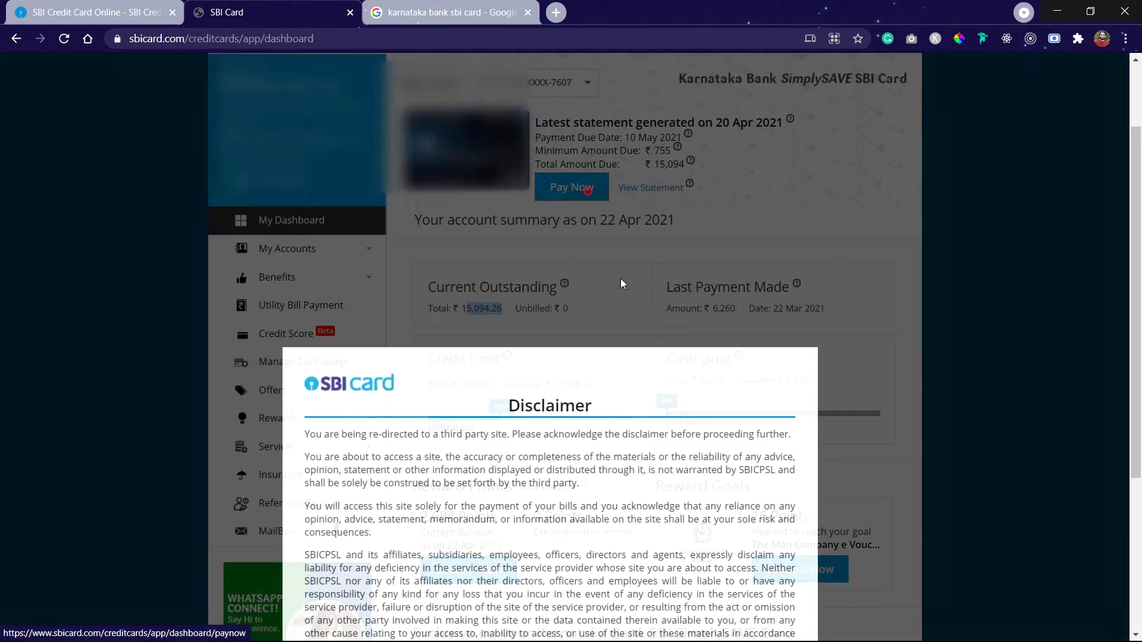
left_click_drag(517, 204, 594, 207)
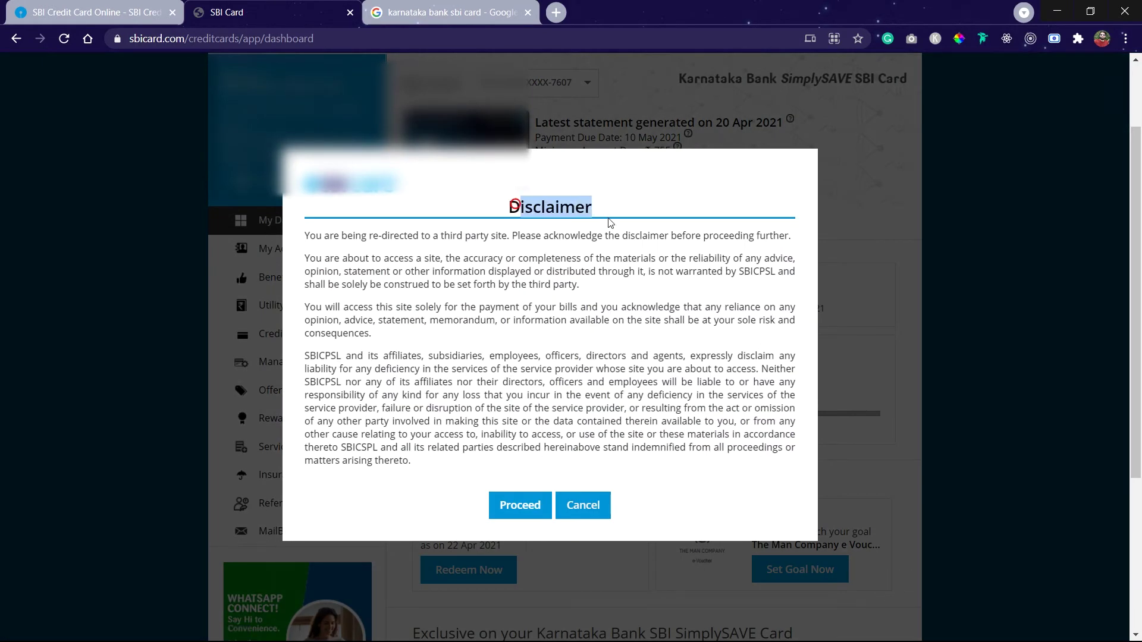
scroll(423, 427, "down", 4)
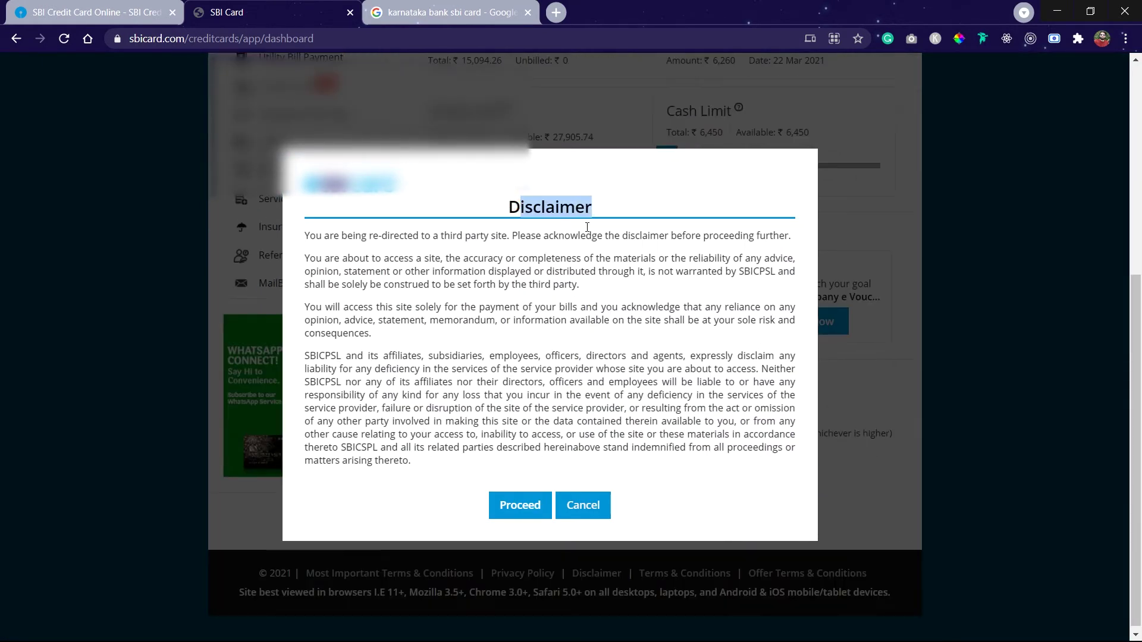
left_click(524, 506)
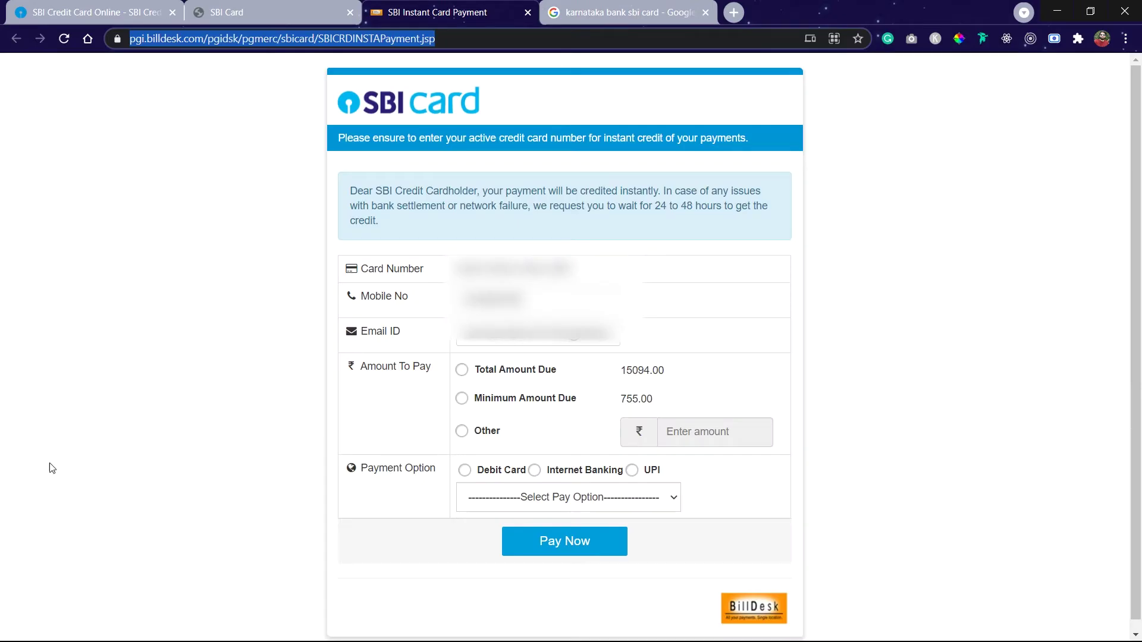
Review the prefilled card details, total due 15094.00 and minimum due 755.00
left_click(52, 468)
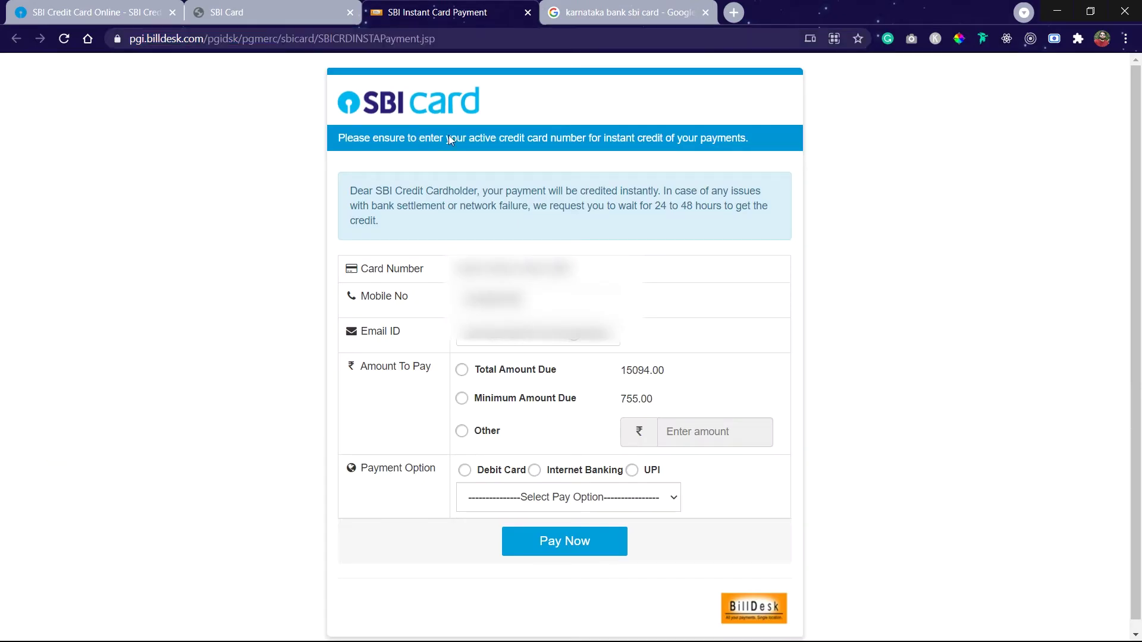
left_click_drag(464, 279, 643, 280)
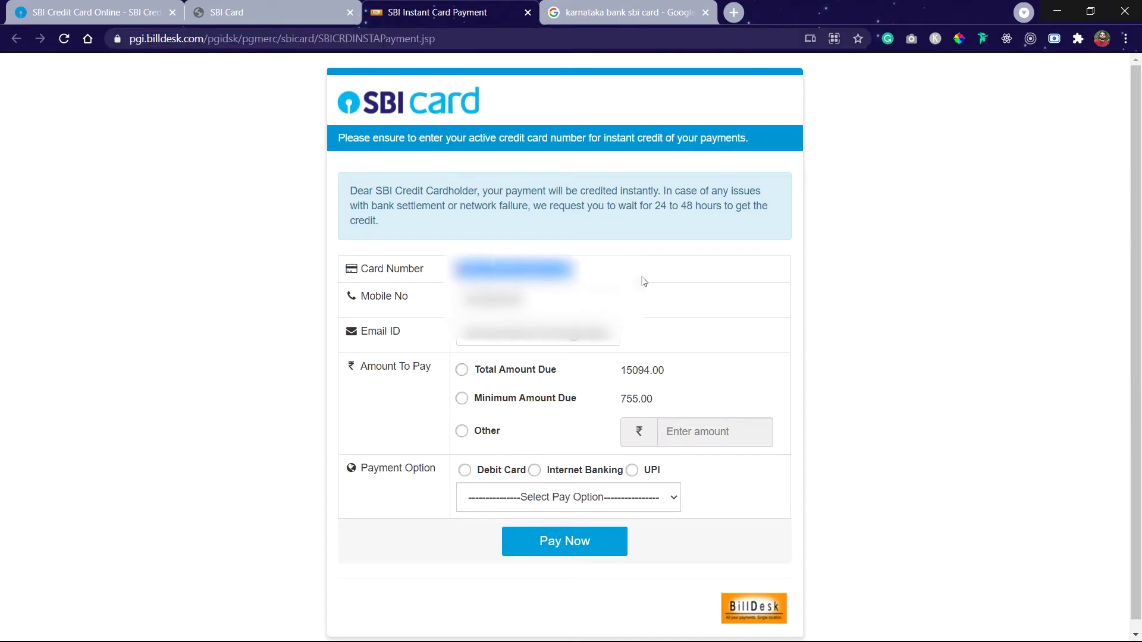
left_click(642, 280)
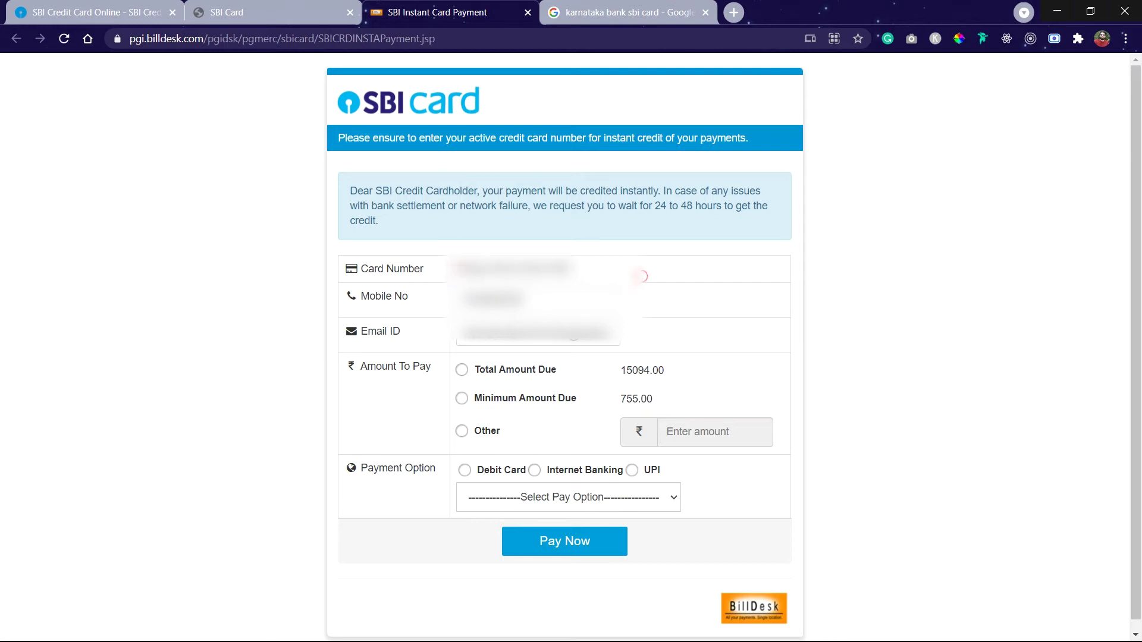
left_click_drag(462, 333, 670, 375)
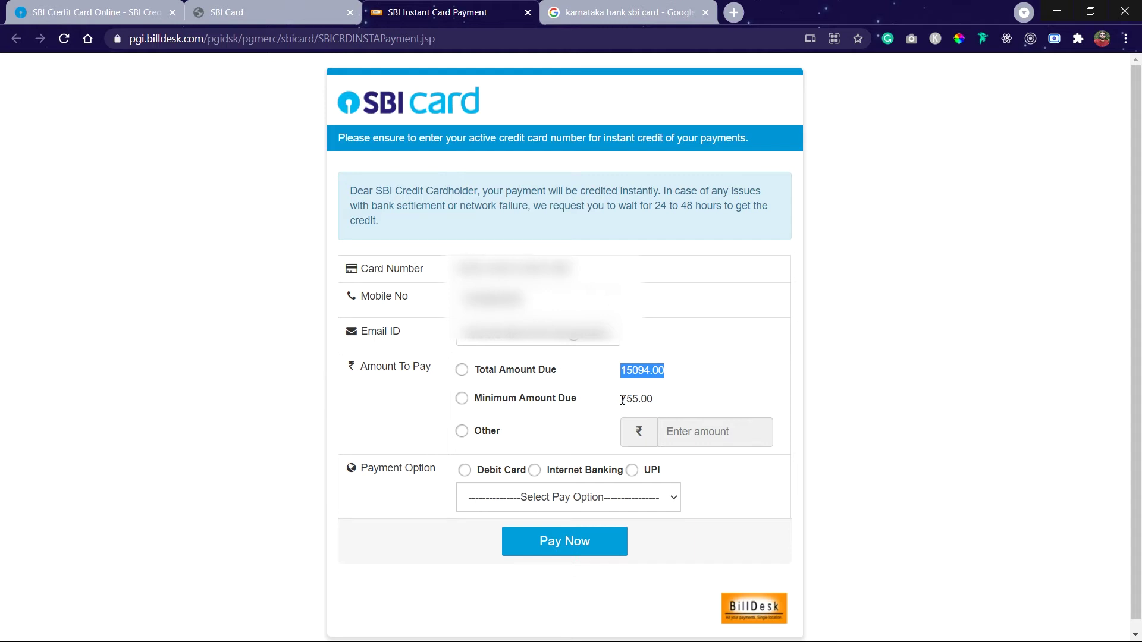
left_click(685, 393)
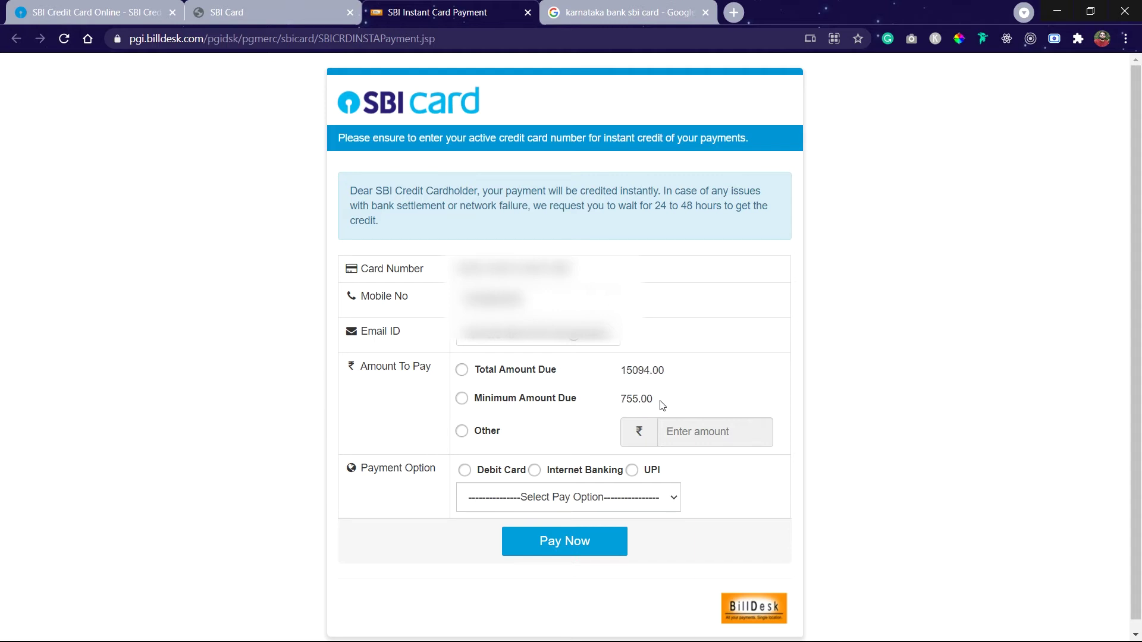
left_click_drag(618, 398, 635, 394)
left_click(630, 395)
double_click(619, 394)
left_click_drag(629, 371, 699, 377)
left_click_drag(604, 400, 716, 402)
Choose to pay the total amount due of 15094.00 via UPI and submit
left_click(488, 377)
left_click_drag(618, 369, 727, 379)
left_click(600, 372)
left_click_drag(599, 372, 706, 375)
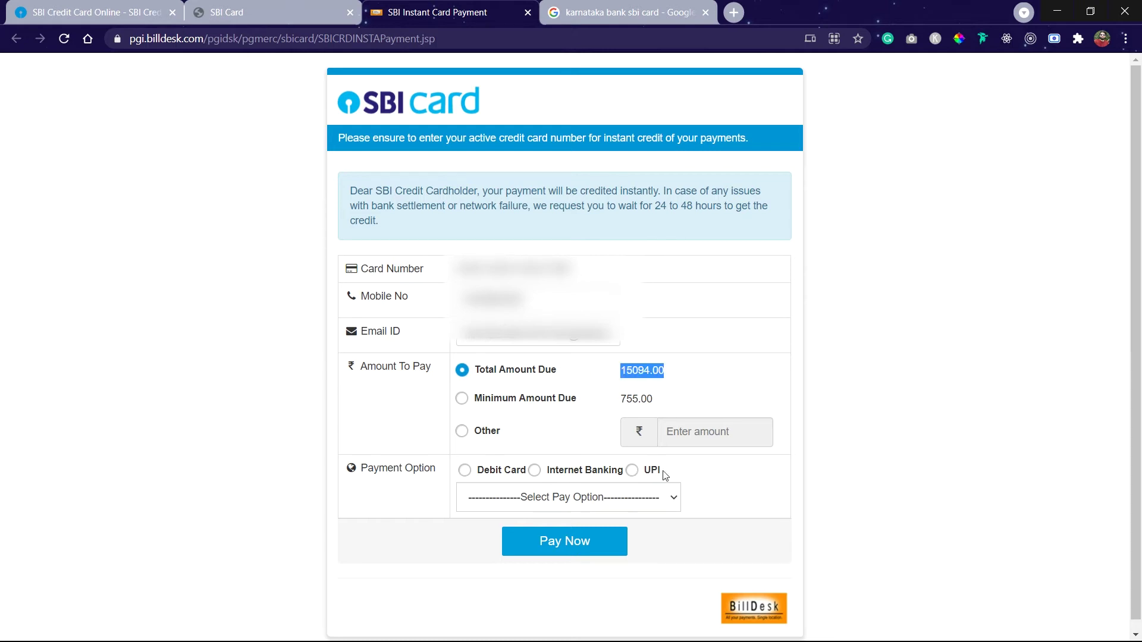
left_click(633, 473)
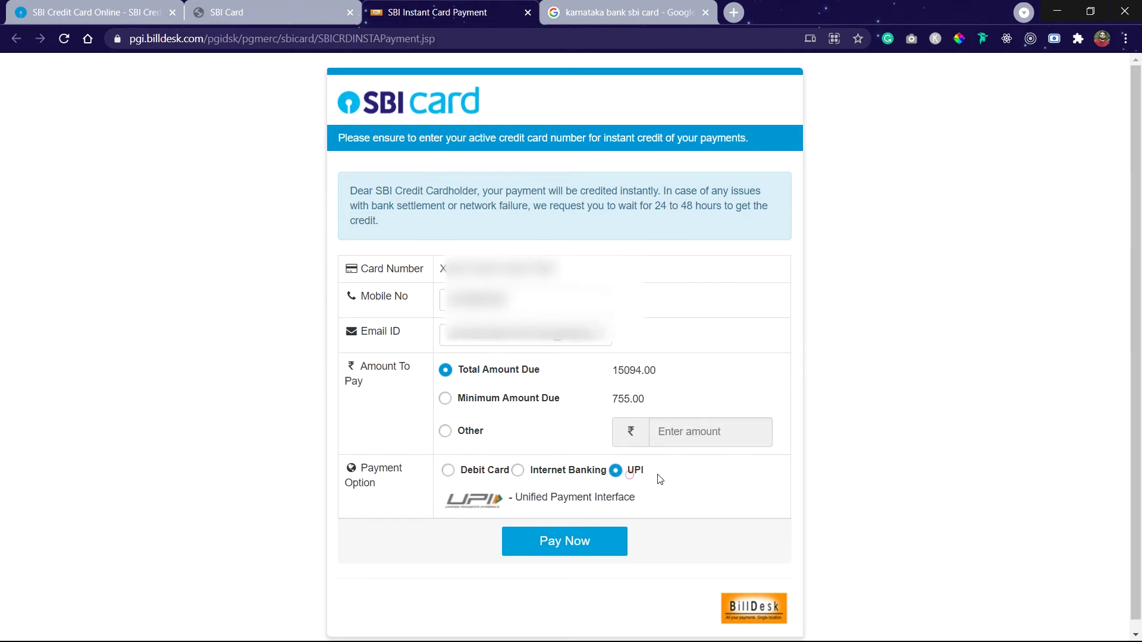
left_click(548, 543)
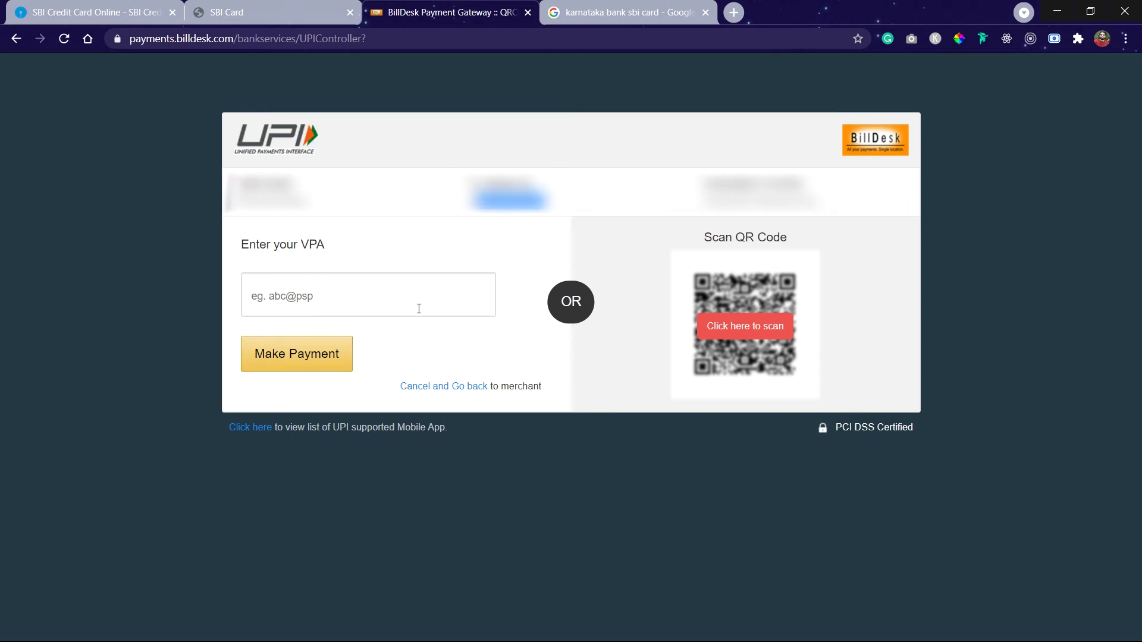
Reveal the BillDesk QR code and pay the 15094.00 by scanning it with a UPI app
left_click(294, 296)
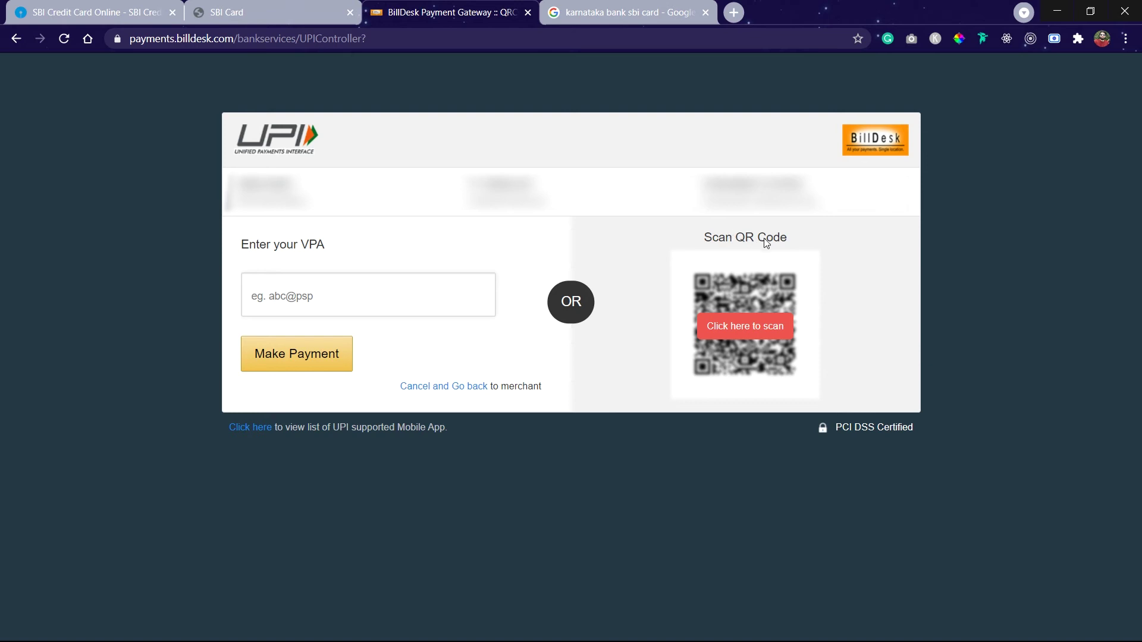
left_click(739, 332)
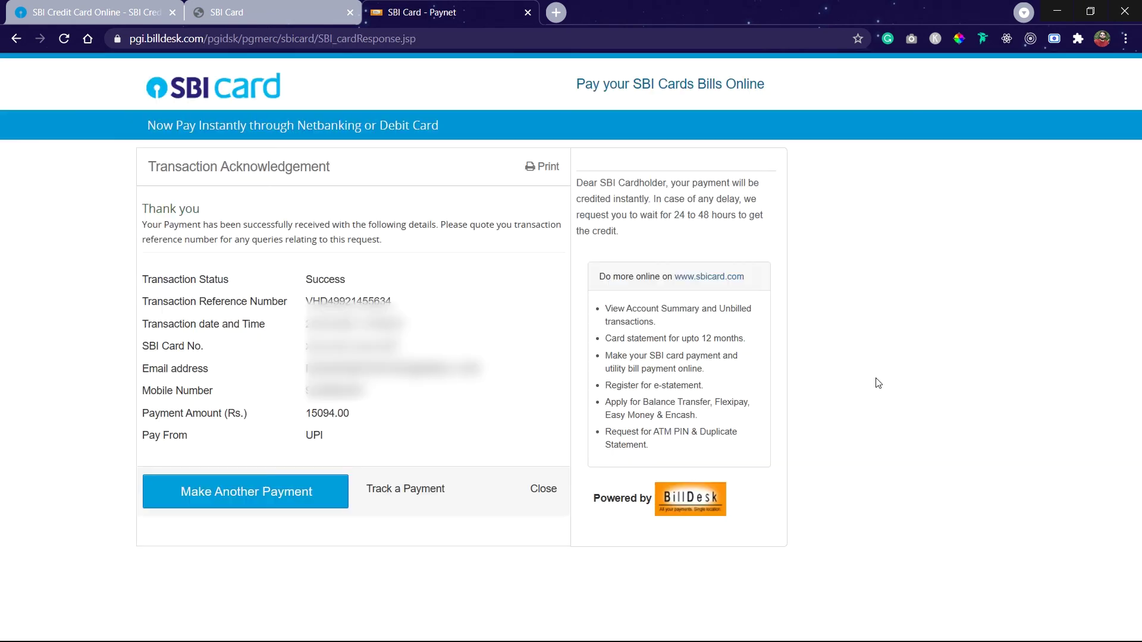
Confirm the Success status and 15094.00 paid amount, then close the SBI Card - Paynet tab
double_click(307, 280)
left_click_drag(301, 412, 402, 416)
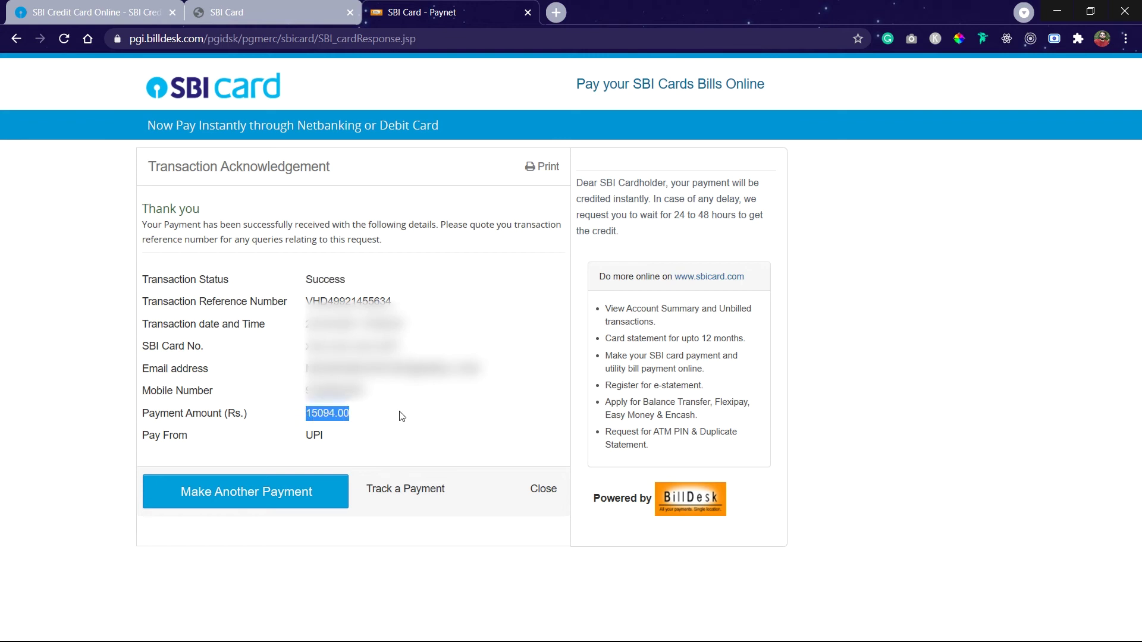
key("ctrl+w")
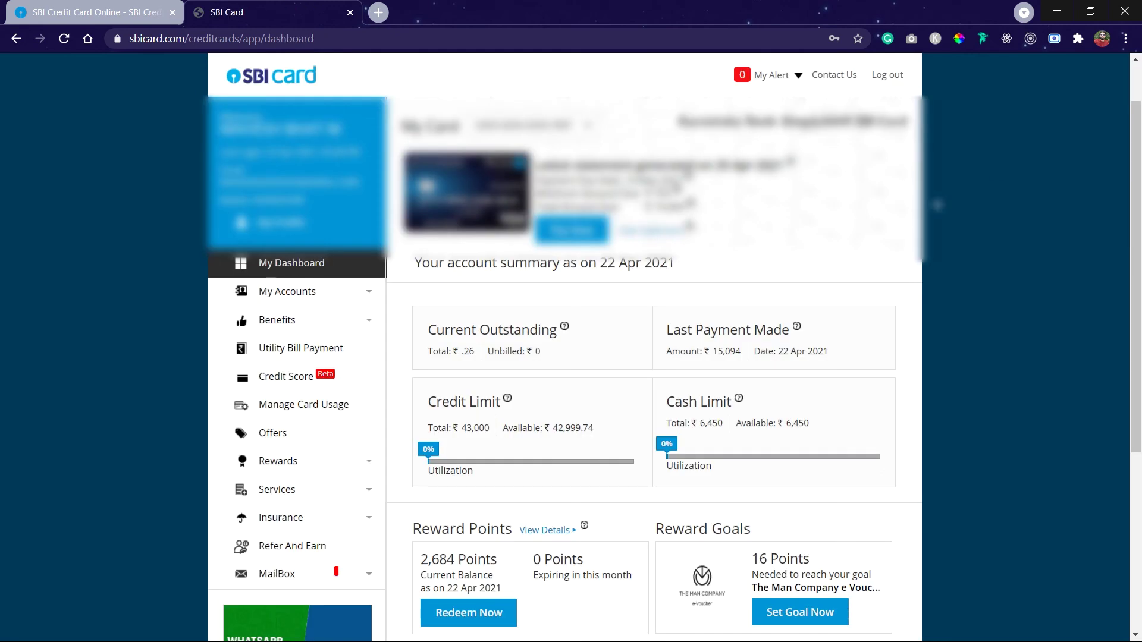
Zoom in and verify ₹.26 outstanding, the ₹15,094 payment on 22 Apr 2021, and 0% utilization
left_click_drag(419, 327, 543, 336)
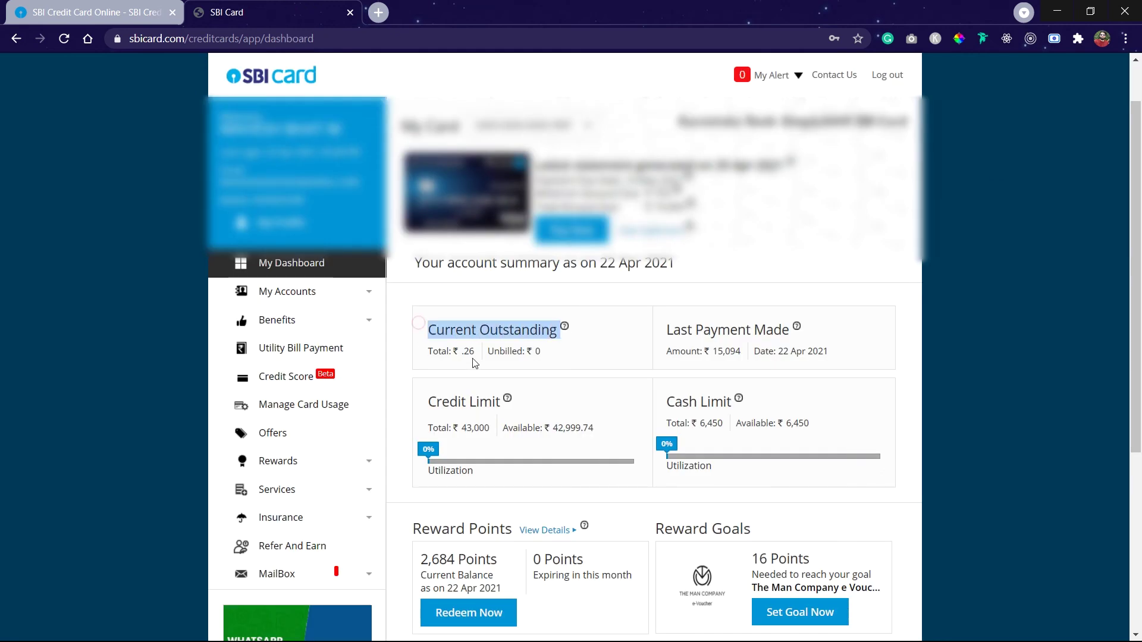
left_click_drag(461, 350, 474, 353)
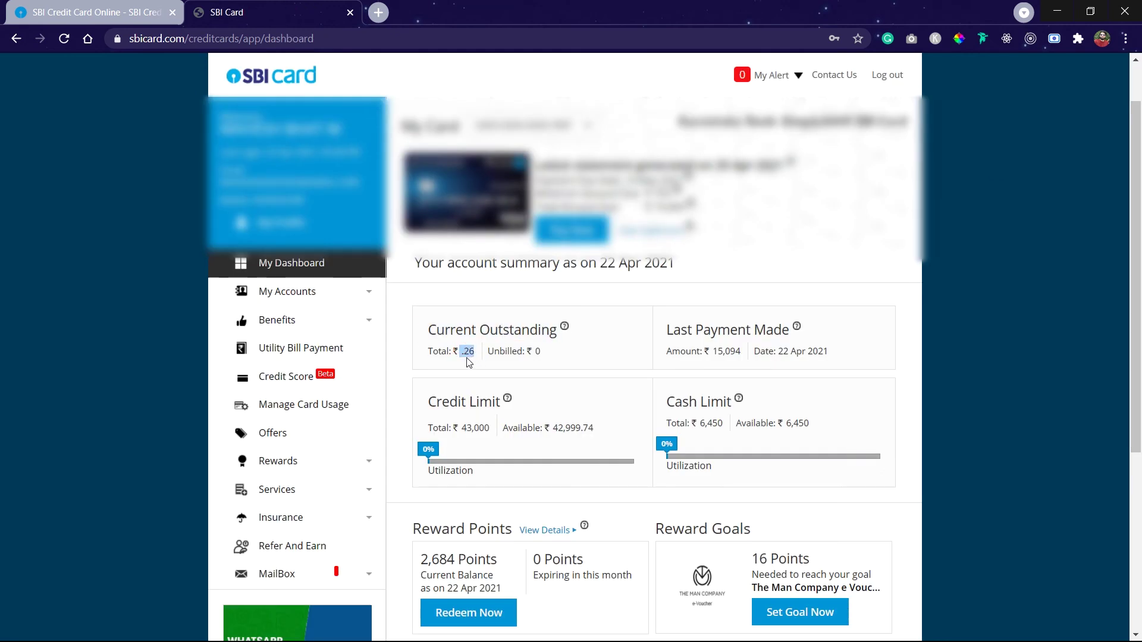
key("ctrl+plus")
key("ctrl+plus")
key("ctrl+plus")
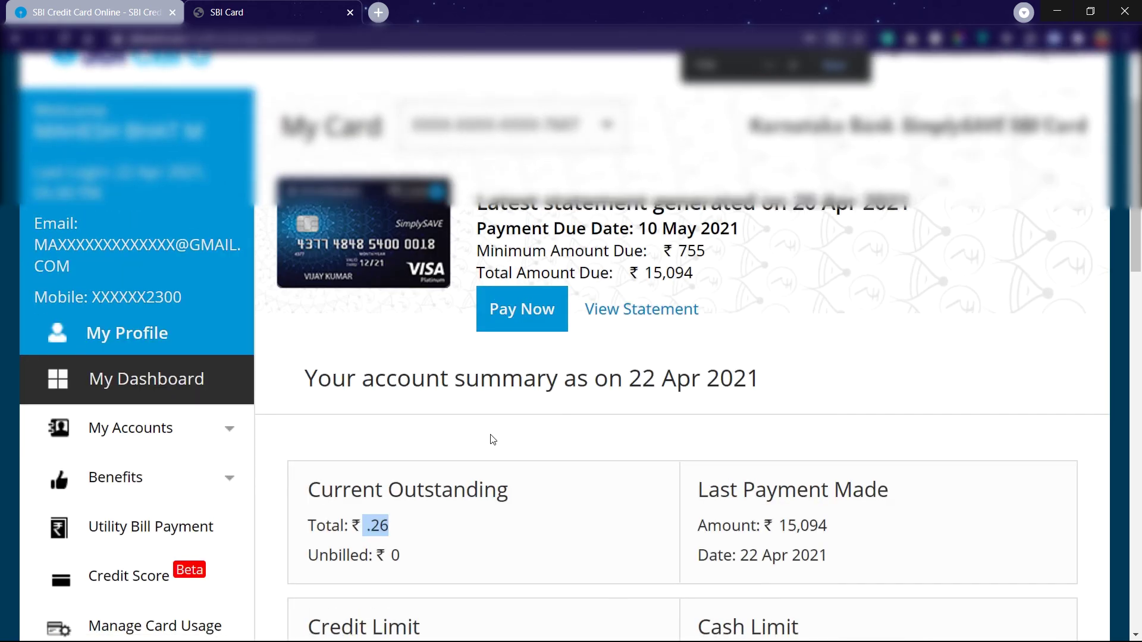
scroll(492, 440, "down", 3)
left_click_drag(693, 245, 926, 258)
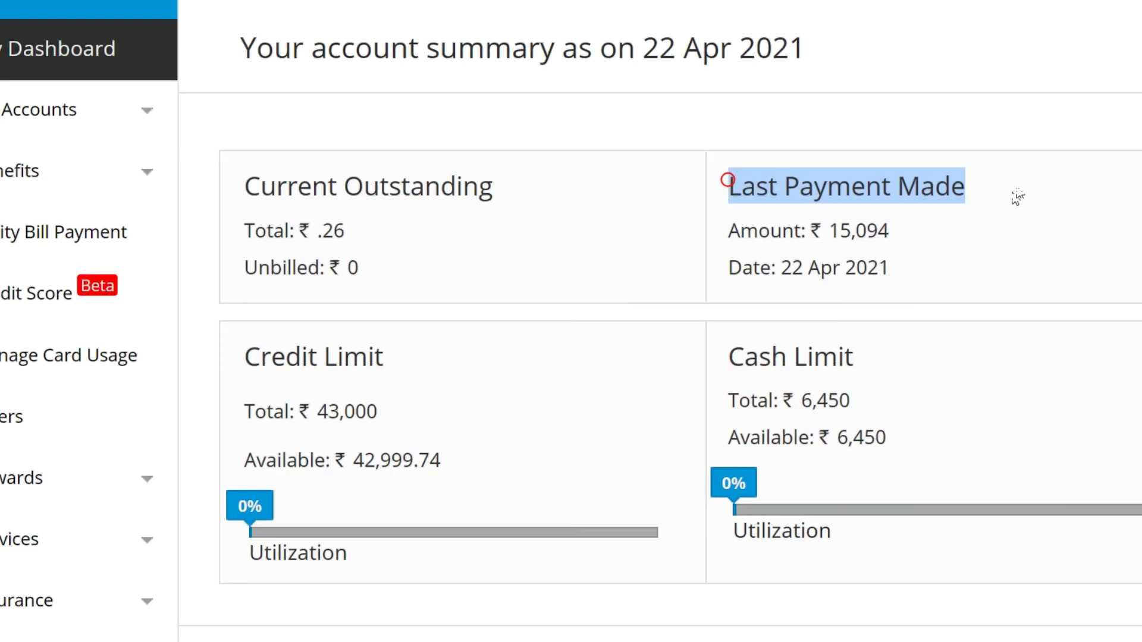
left_click_drag(806, 232, 909, 238)
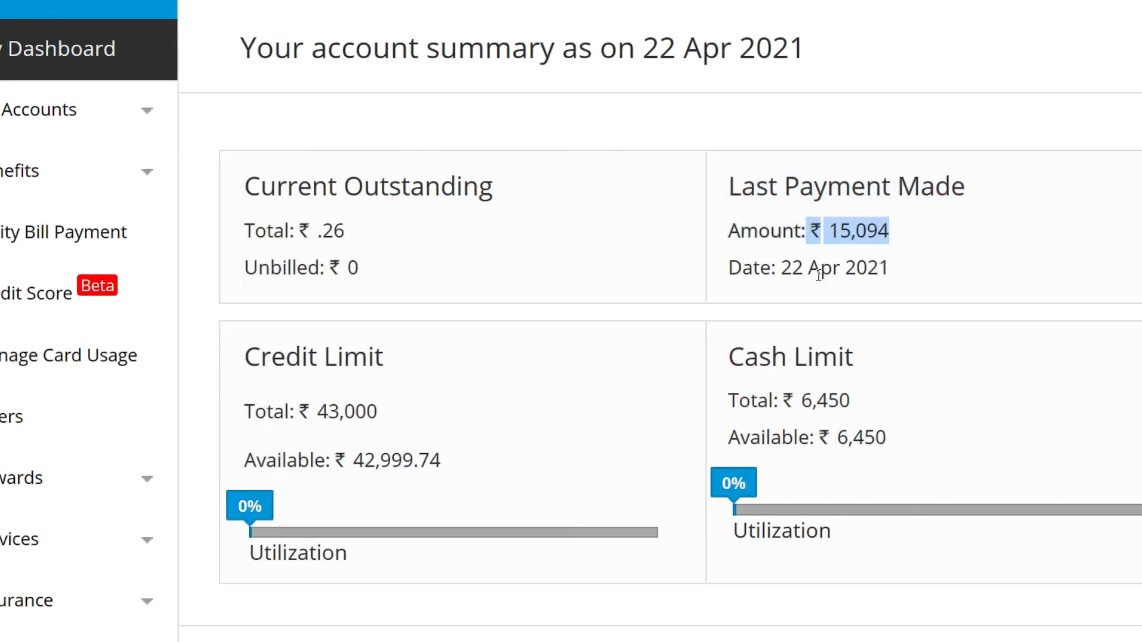
left_click_drag(772, 269, 968, 288)
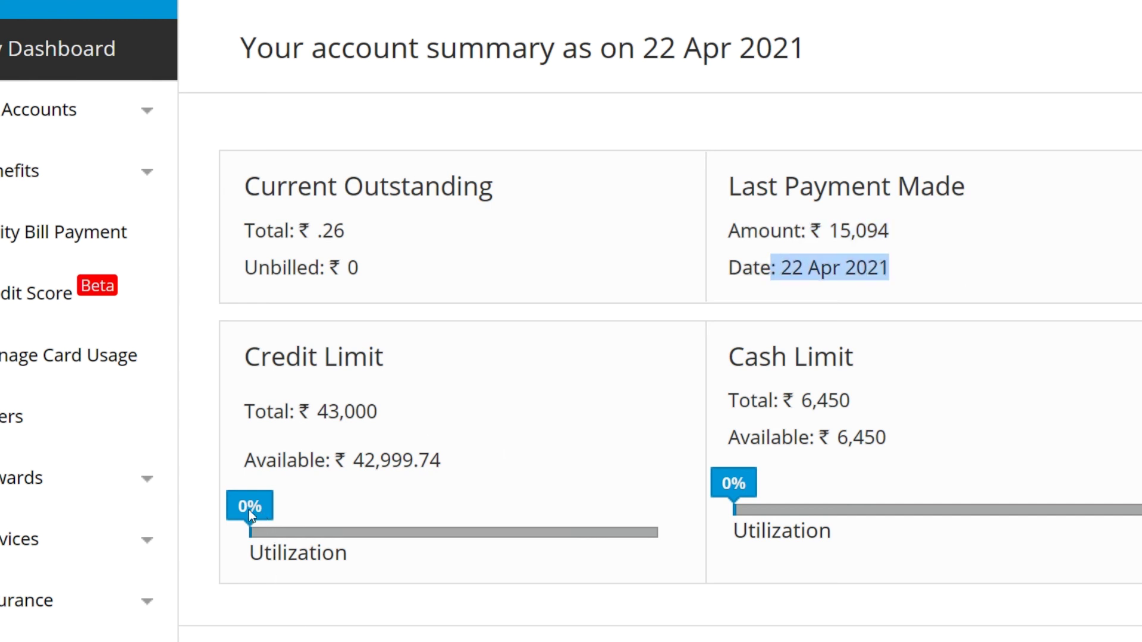
left_click_drag(249, 510, 266, 508)
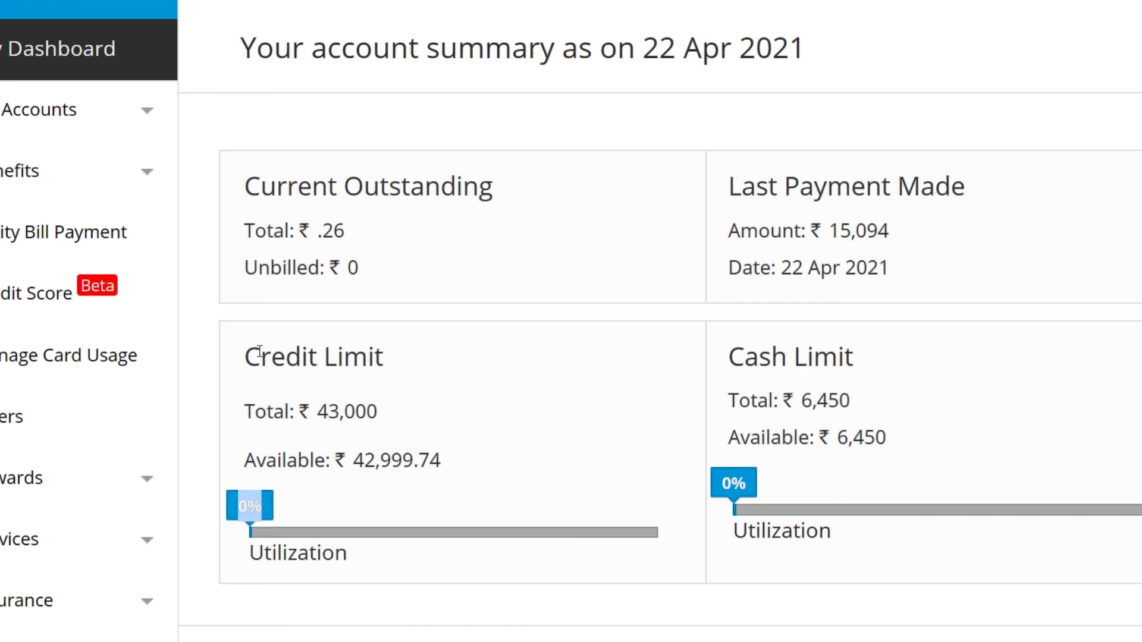
left_click(241, 513)
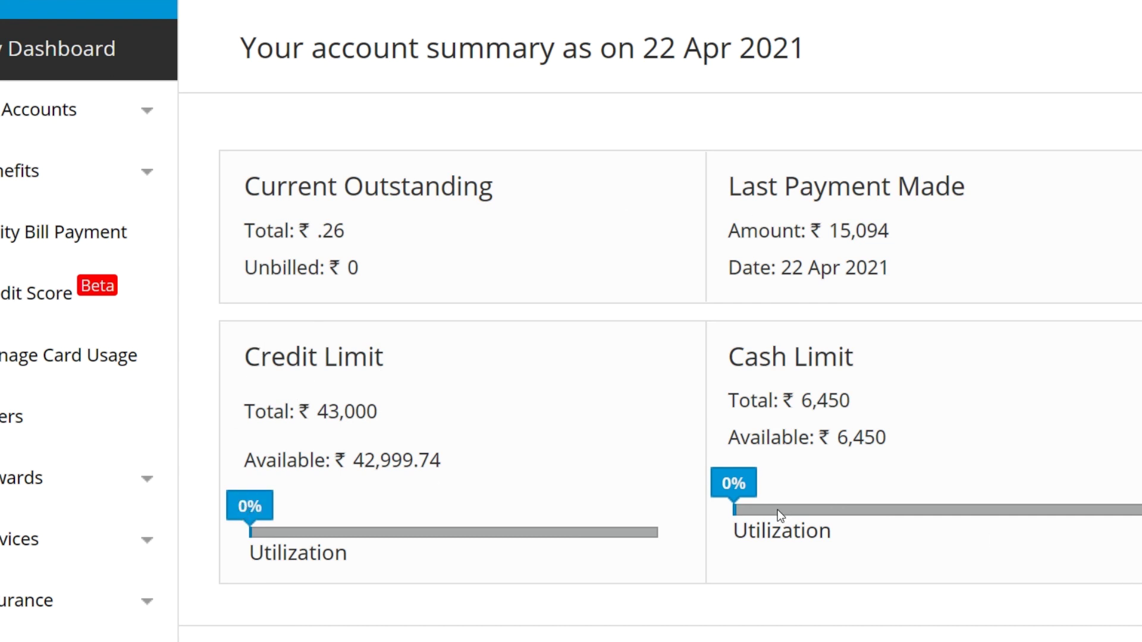